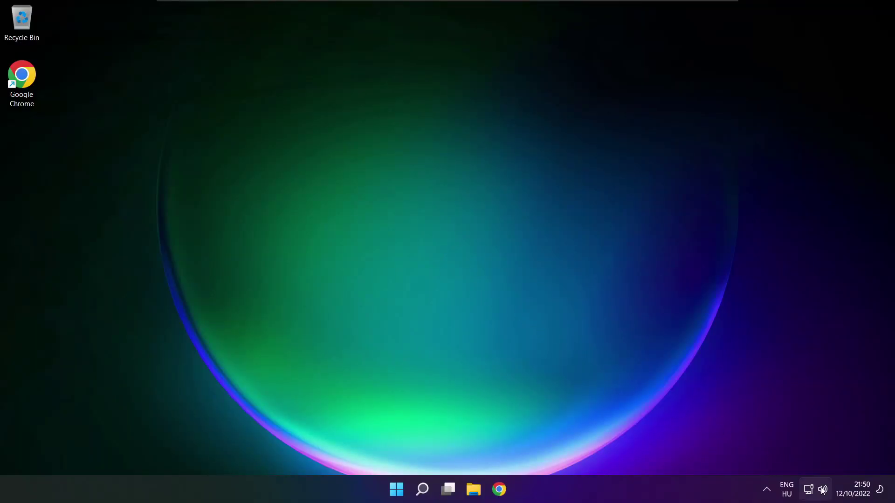
- Make Speakers (High Definition Audio Device) the Quick Settings output instead of CABLE Input
left_click(824, 493)
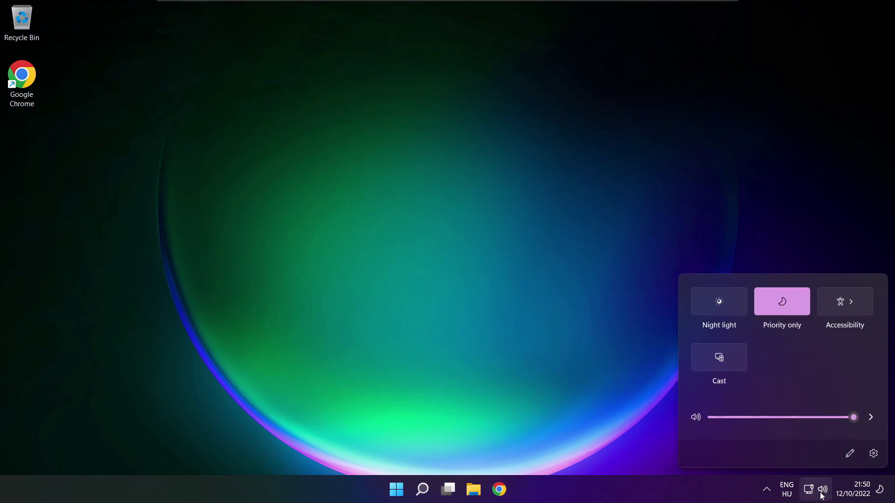
left_click(872, 419)
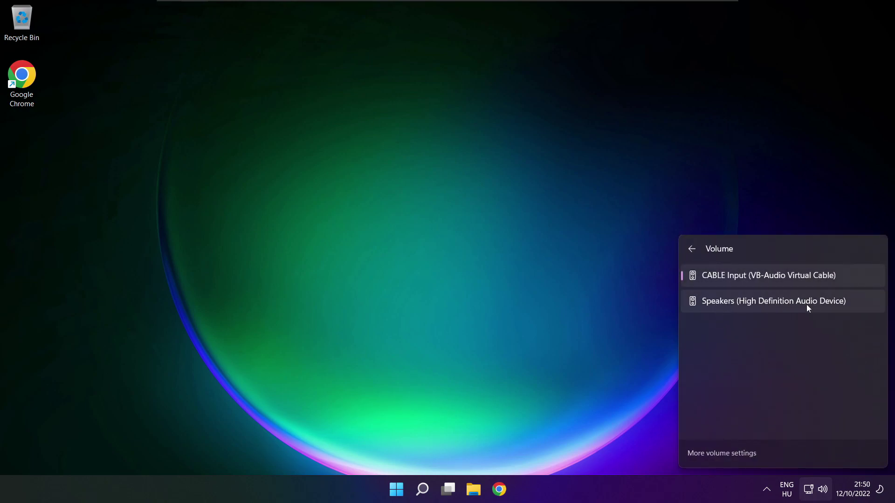
left_click(854, 308)
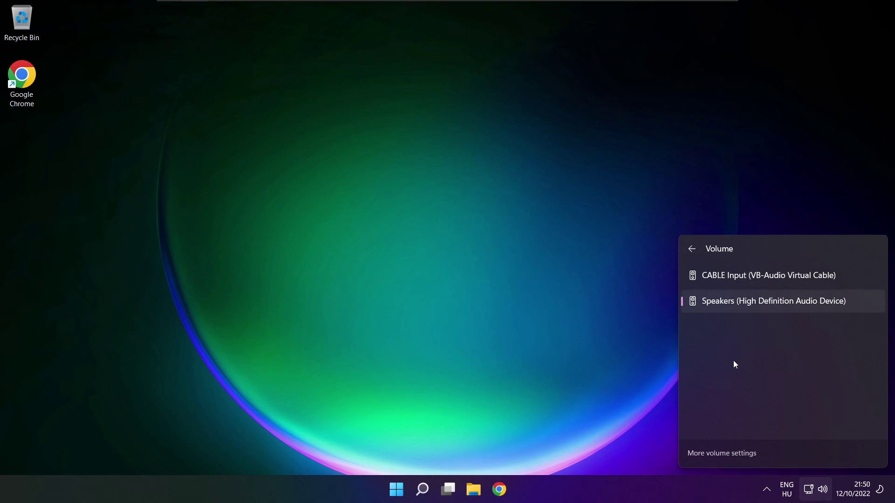
left_click(473, 272)
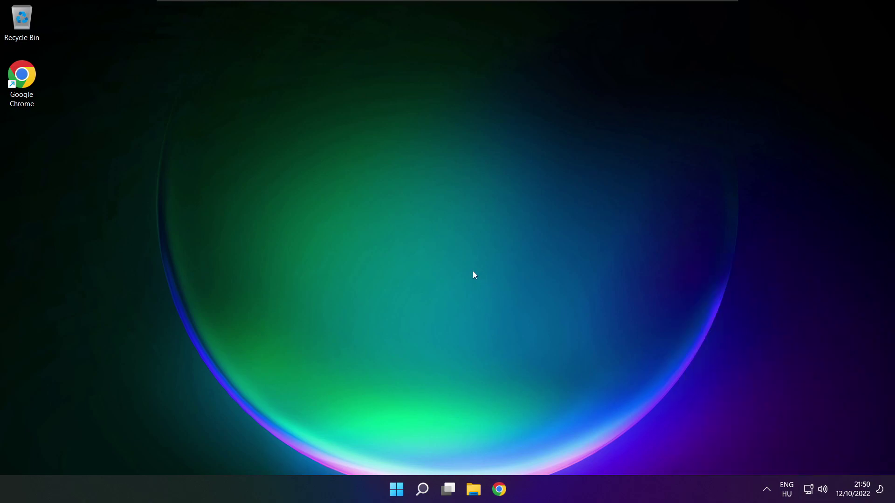
- Look at the Start power options, then show the Quick Settings output devices with Speakers selected
left_click(396, 489)
left_click(592, 449)
left_click(823, 491)
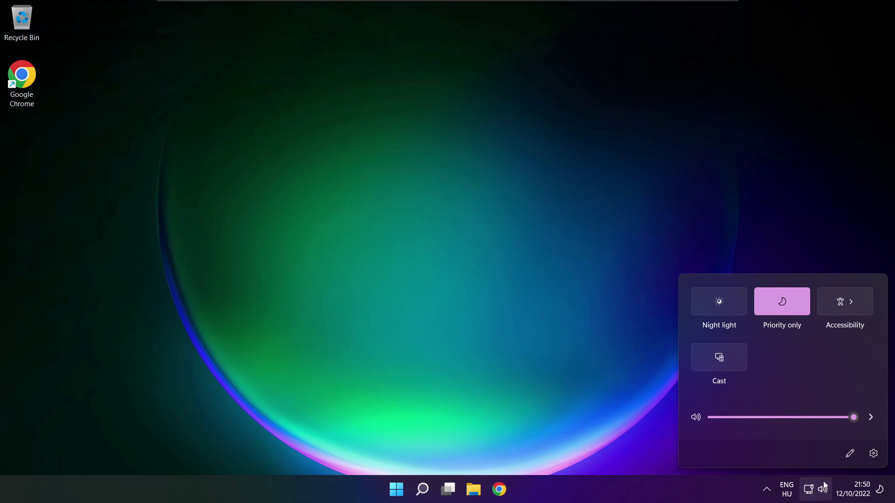
left_click(872, 418)
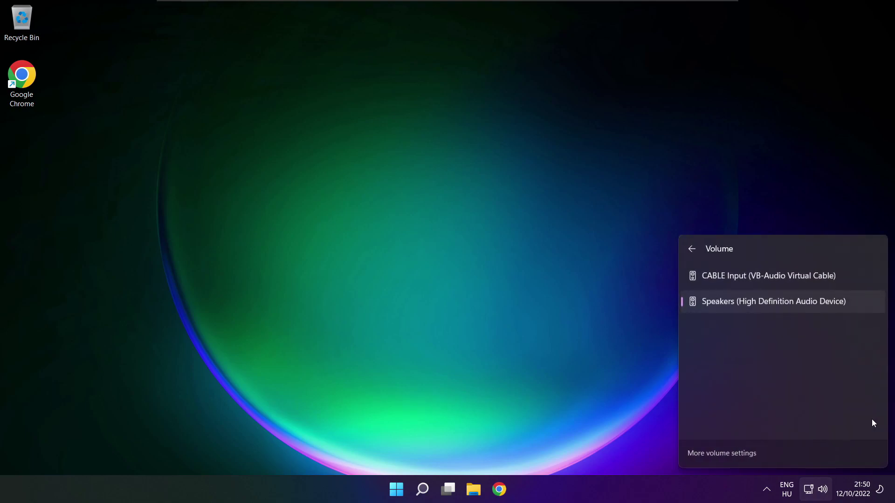
- Open the full Sound settings page and test the Speakers output volume, leaving it at 100
left_click(724, 454)
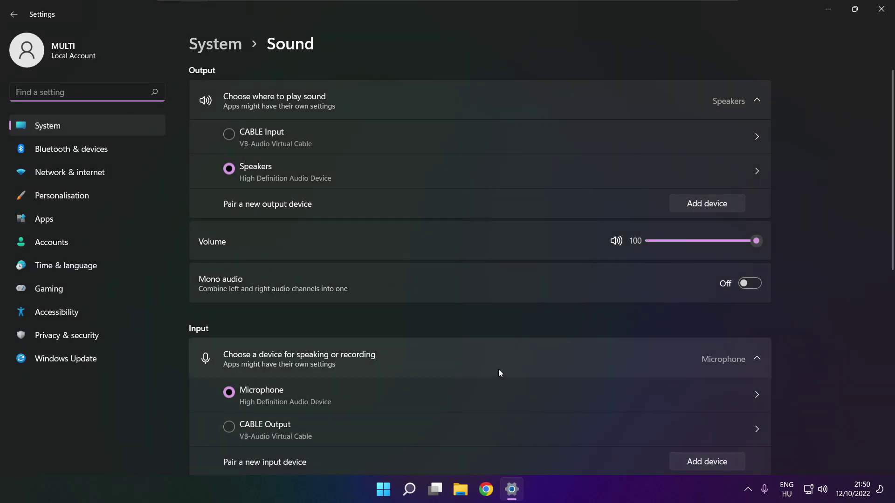
left_click(239, 169)
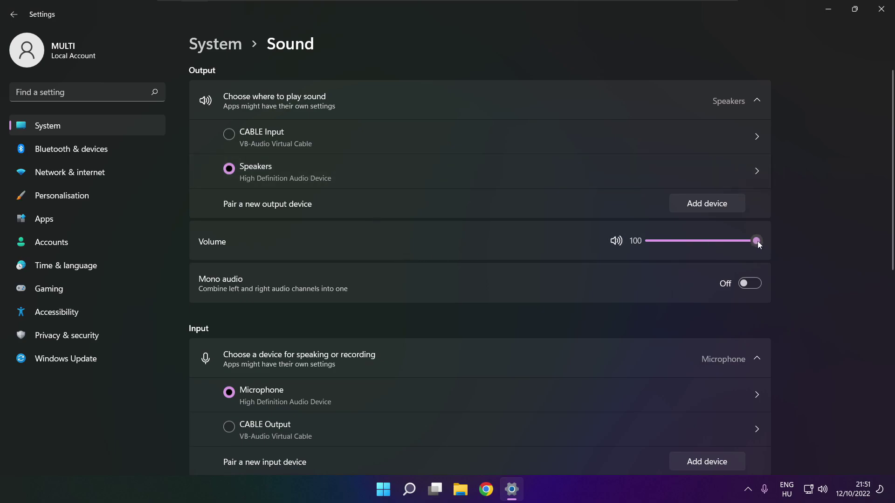
mouse_move(756, 241)
left_mouse_down()
mouse_move(690, 240)
mouse_move(765, 240)
left_mouse_up()
left_click_drag(893, 236, 888, 391)
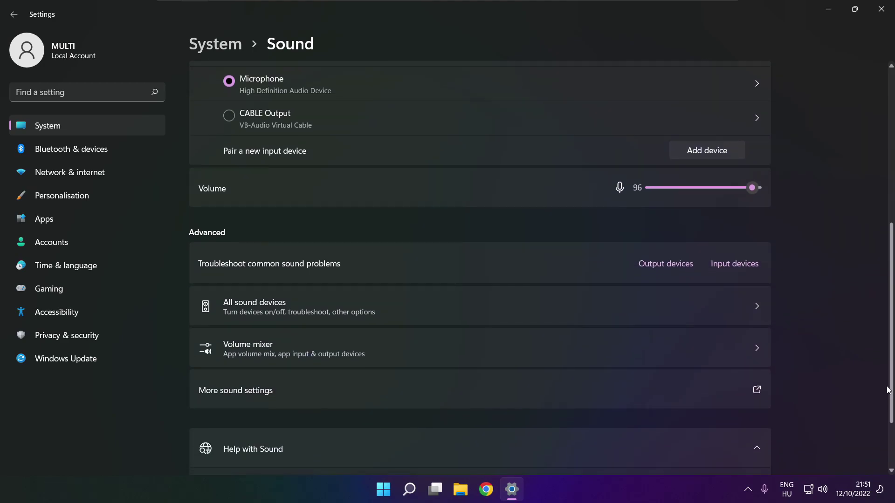
- Disable the CABLE Input playback device in the classic Sound window, then bring up the Speakers options
left_click(368, 397)
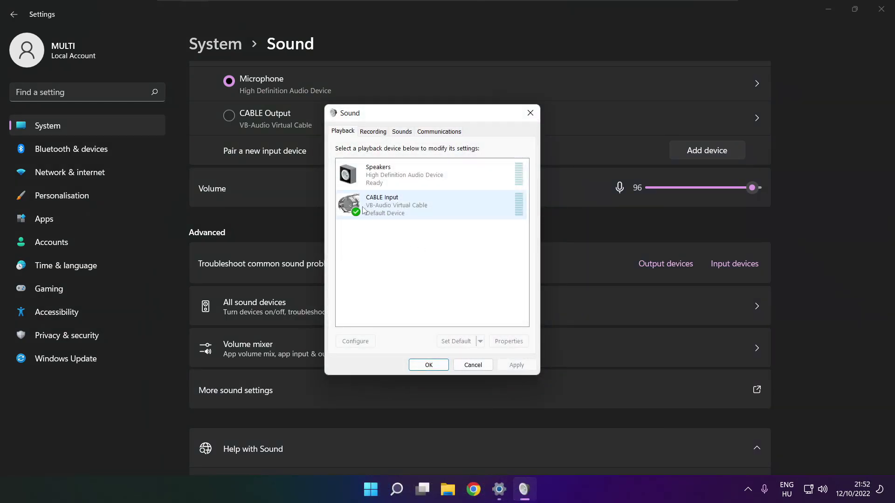
left_click(411, 214)
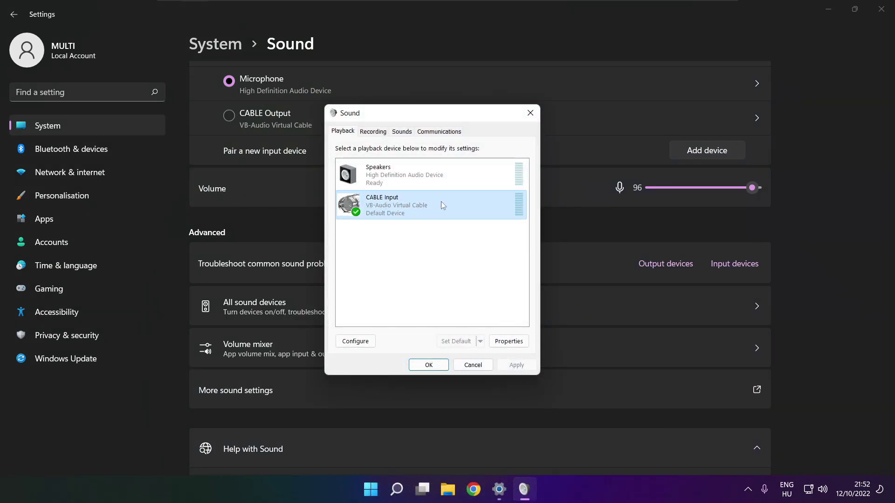
right_click(474, 204)
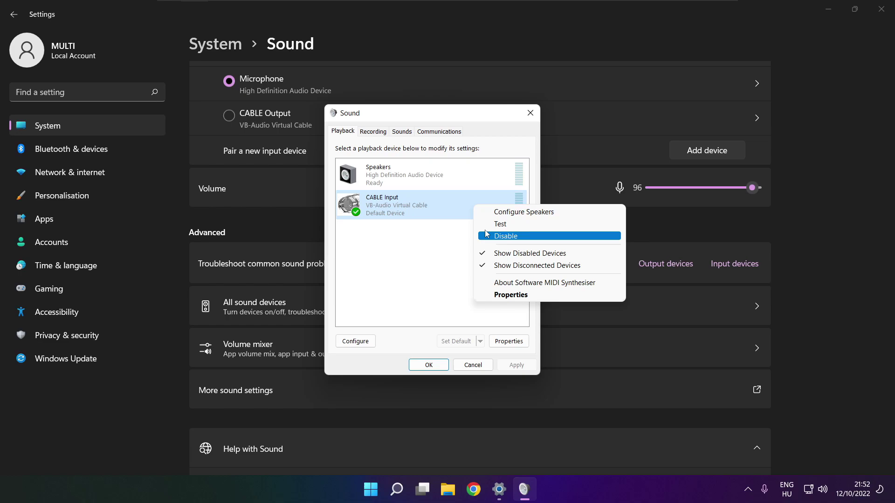
left_click(520, 236)
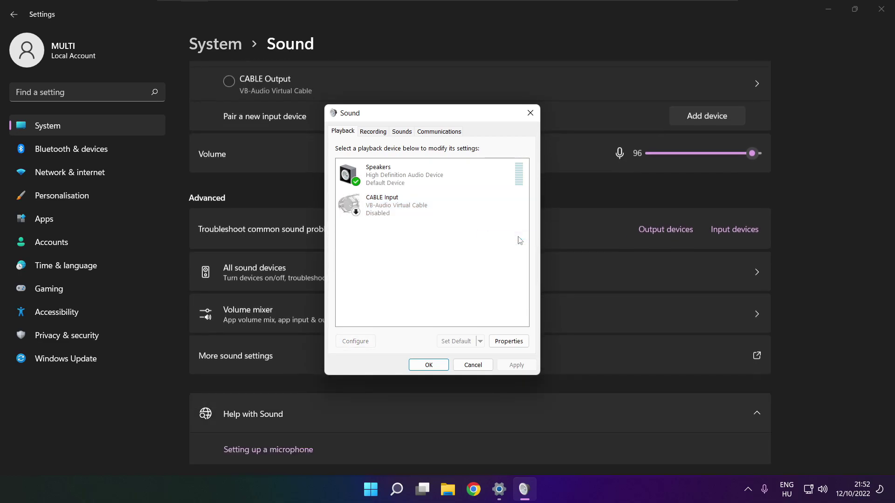
left_click(422, 184)
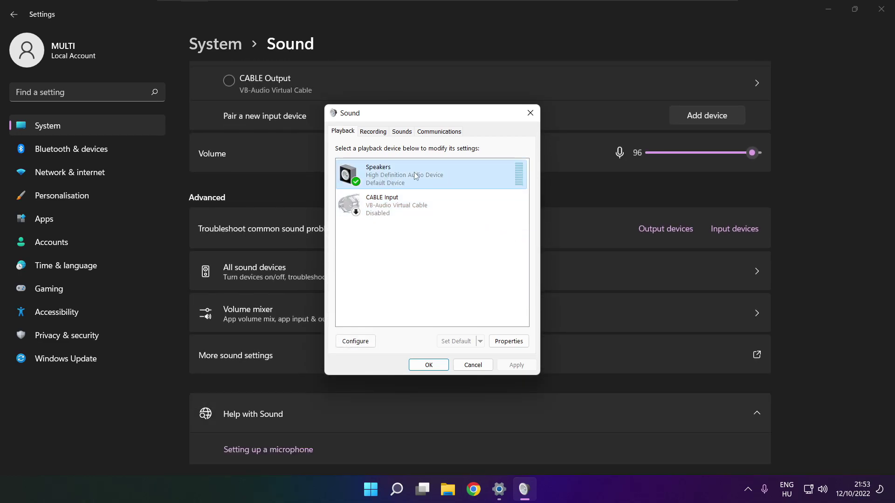
right_click(433, 178)
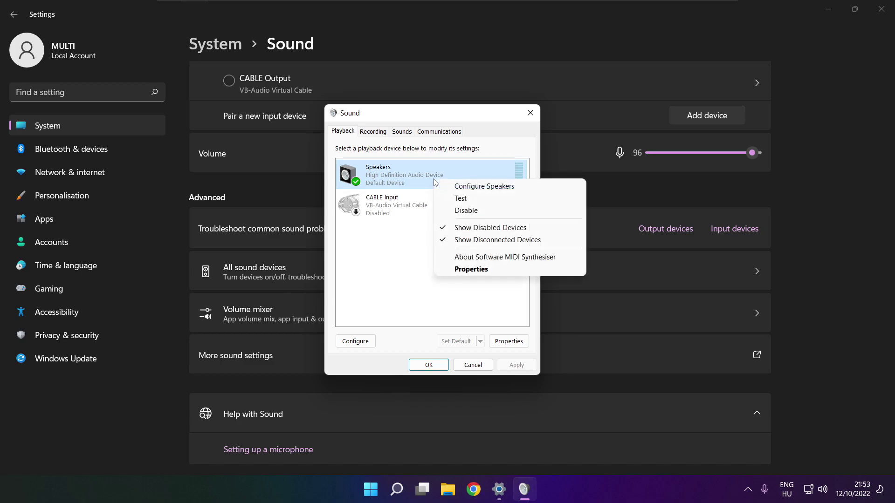
- Configure the Speakers as 7.1 Surround, keeping all optional and full-range speakers
left_click(494, 187)
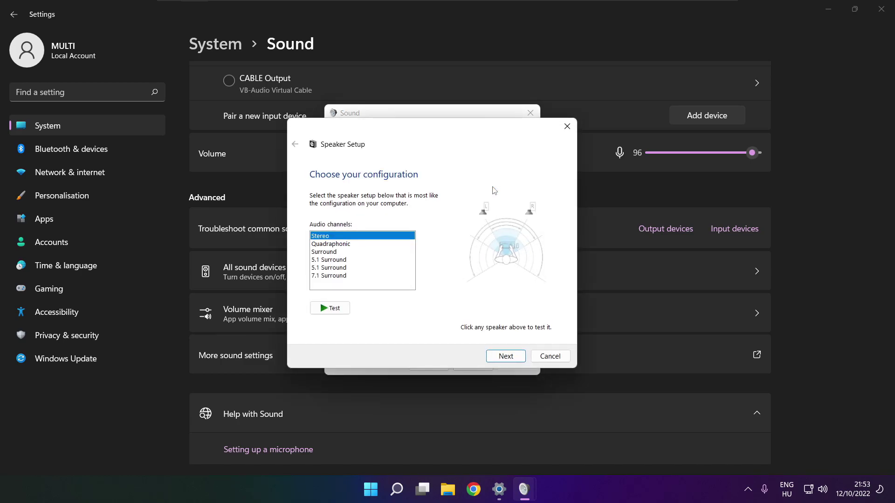
left_click(333, 276)
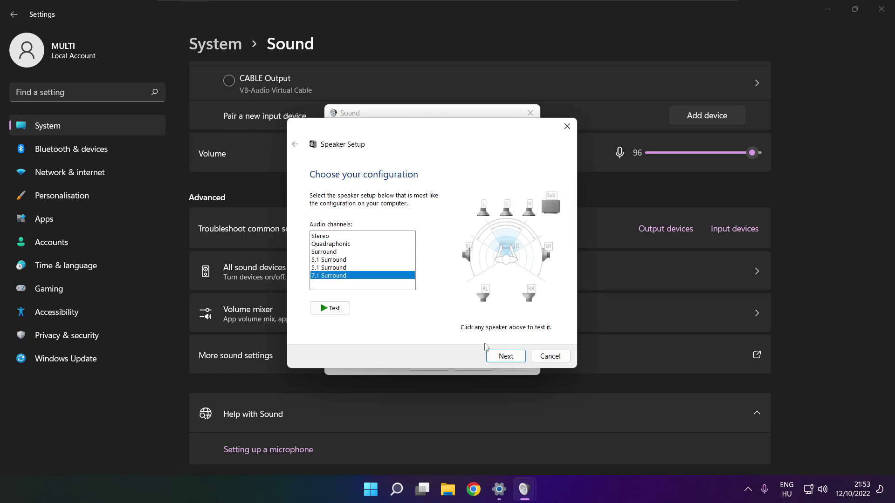
left_click(505, 356)
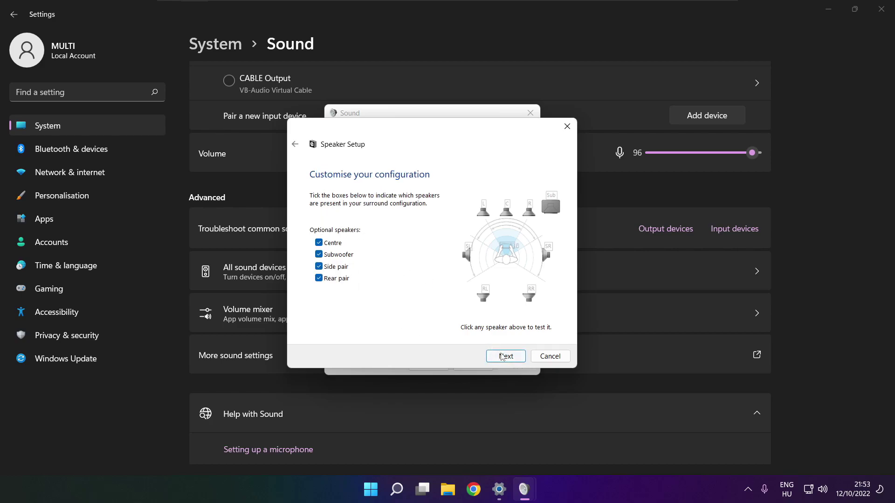
left_click(502, 357)
left_click(503, 357)
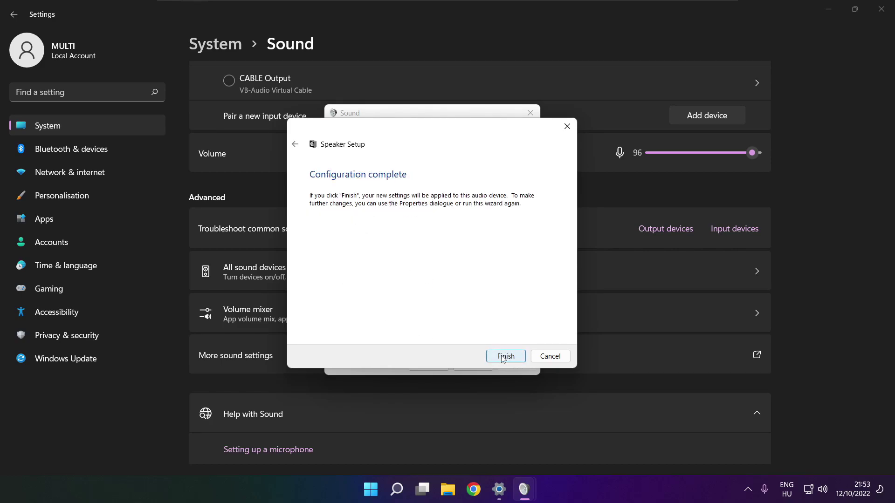
left_click(504, 356)
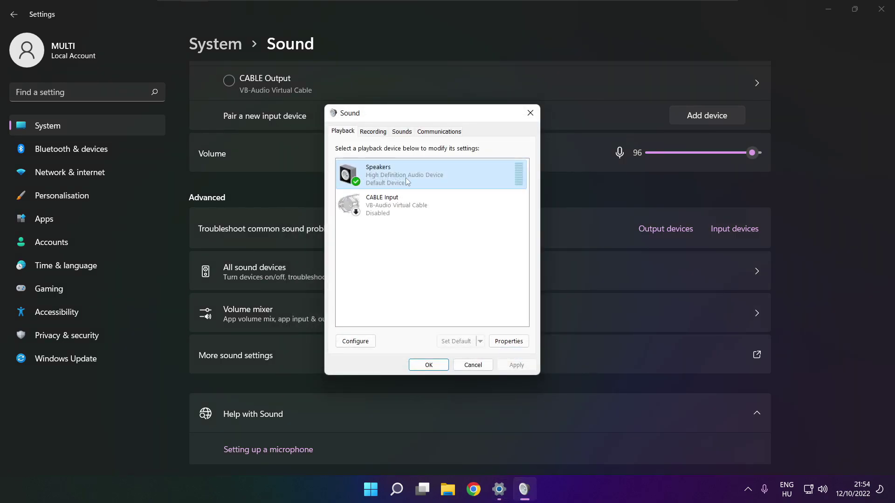
- Disable all audio enhancements in the Speakers Properties and apply the change
left_click(512, 342)
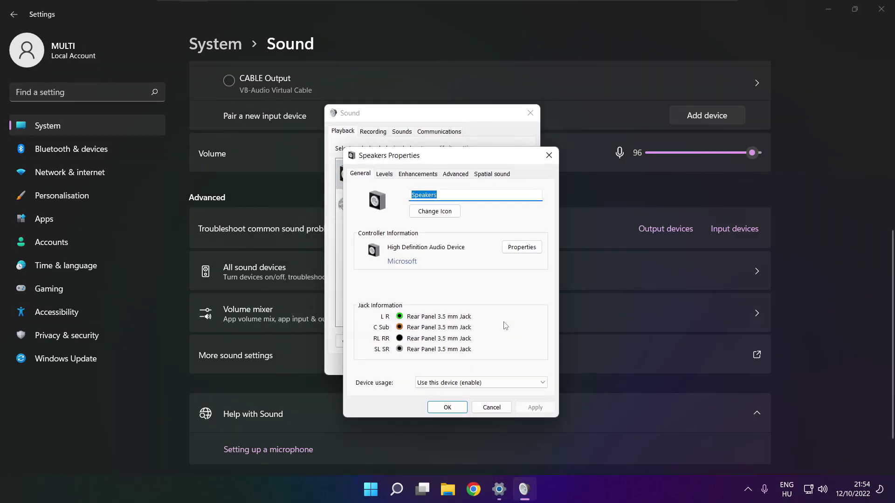
left_click_drag(420, 156, 402, 126)
left_click(367, 145)
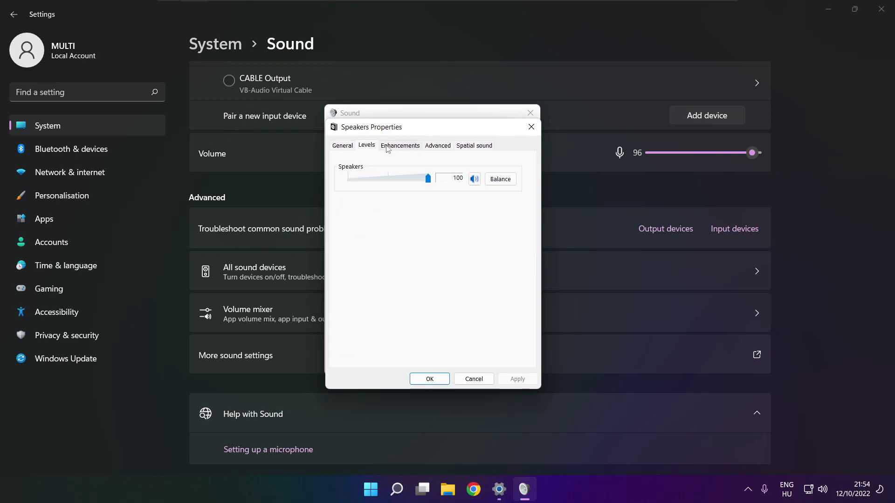
left_click(392, 146)
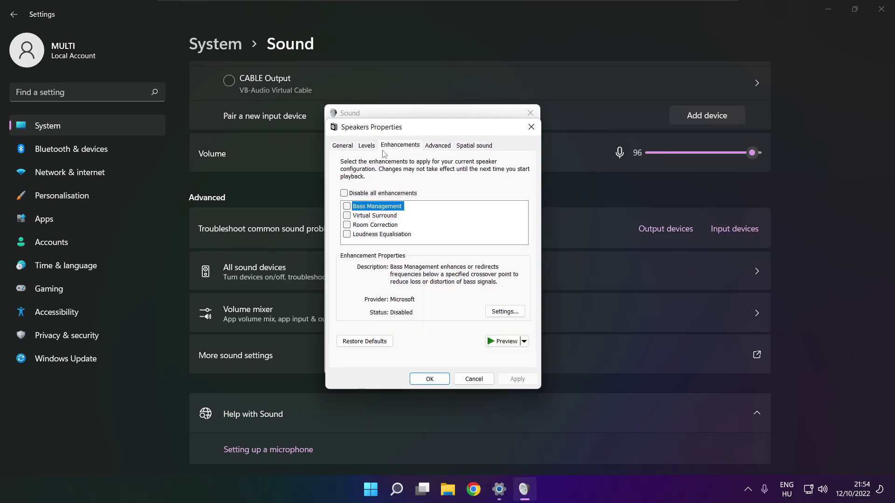
left_click(344, 194)
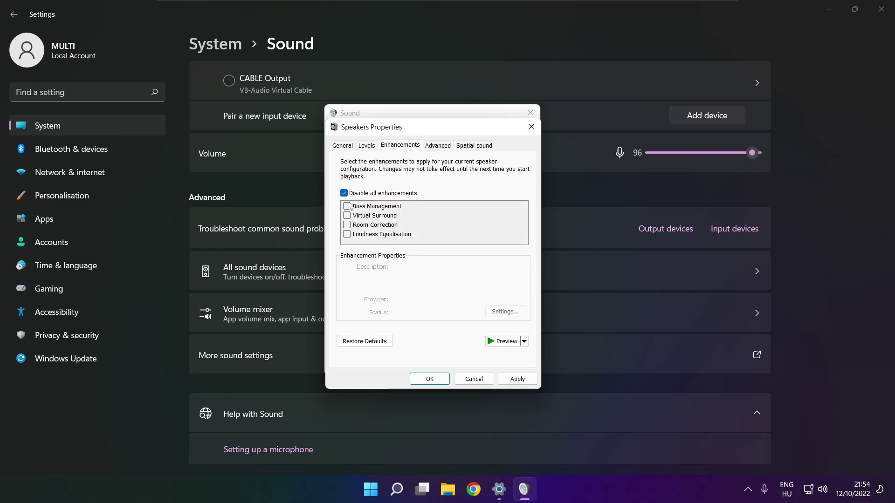
left_click(517, 380)
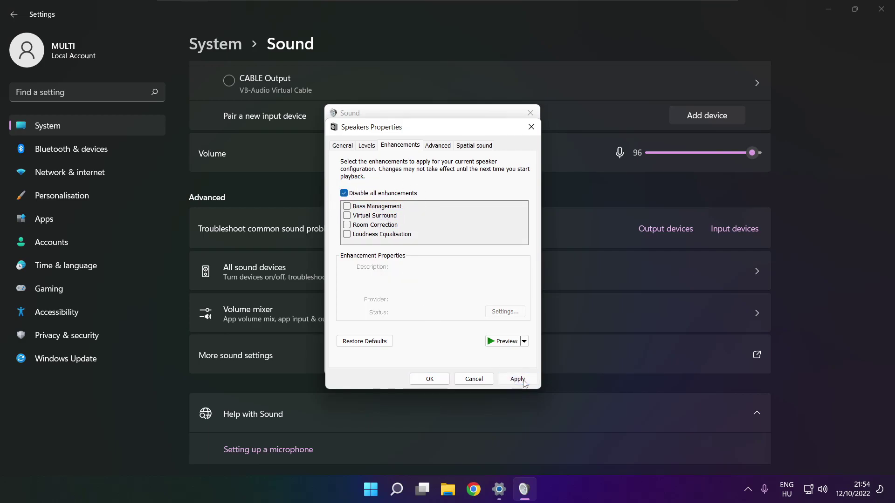
- Keep 16 bit, 48000 Hz (DVD Quality) as the Speakers default format and close both Sound dialogs
left_click(437, 147)
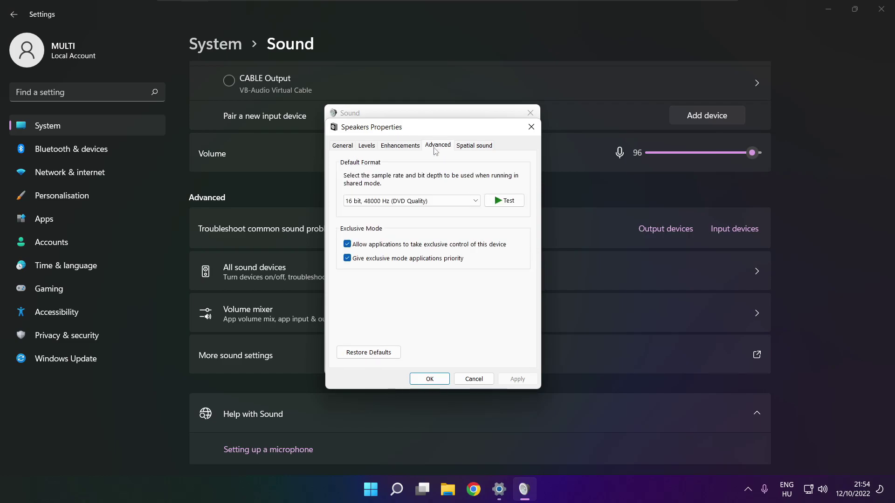
left_click(476, 205)
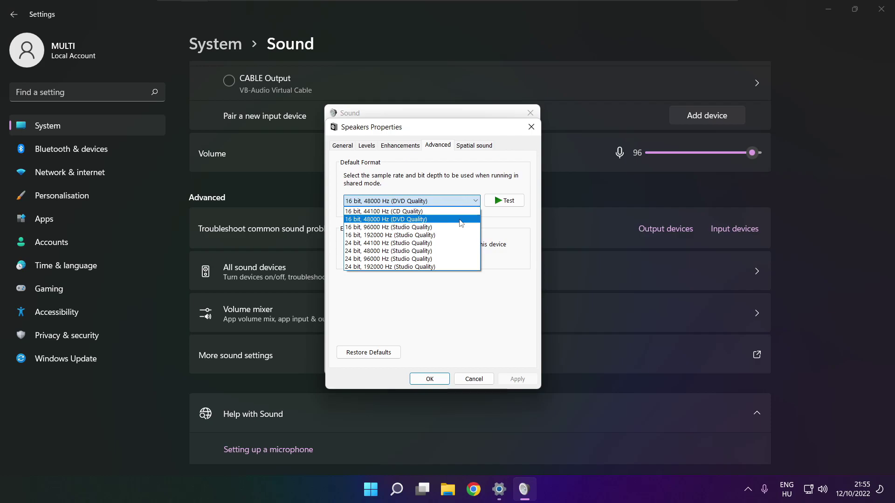
left_click(461, 219)
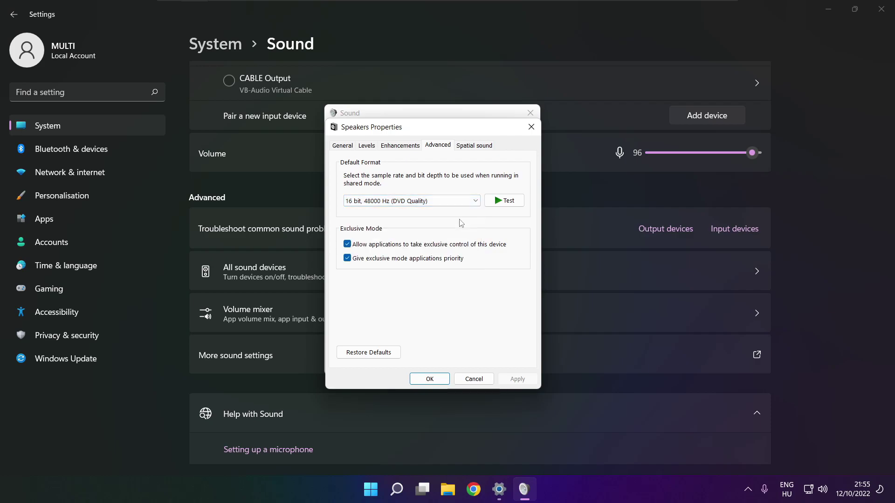
left_click(430, 379)
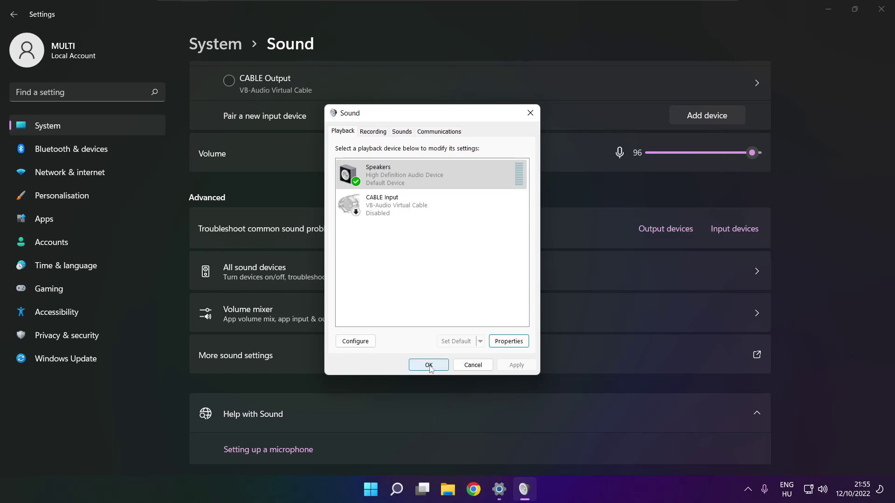
left_click(429, 365)
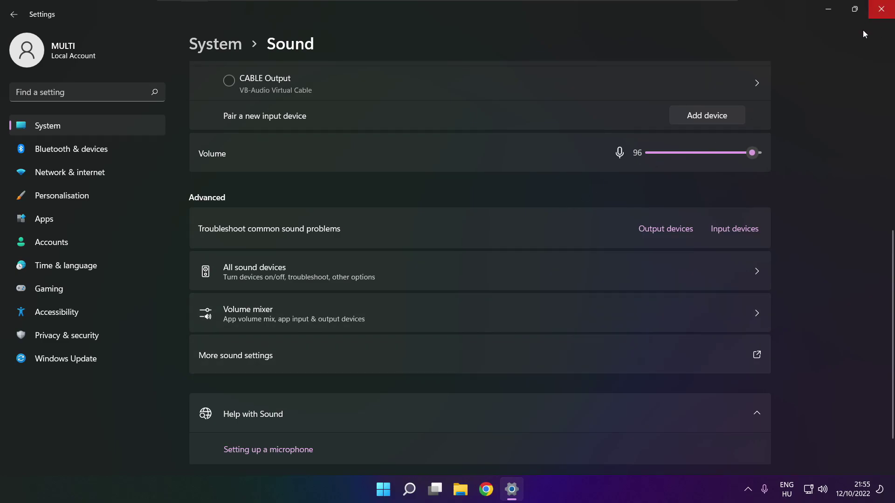
- Close Settings, check the Start power options, and search Windows for 'device manager'
left_click(881, 9)
left_click(396, 489)
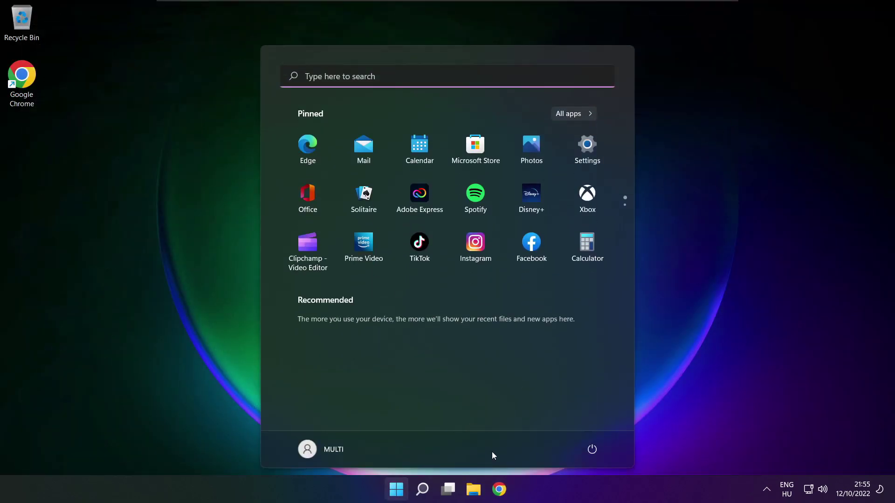
left_click(591, 450)
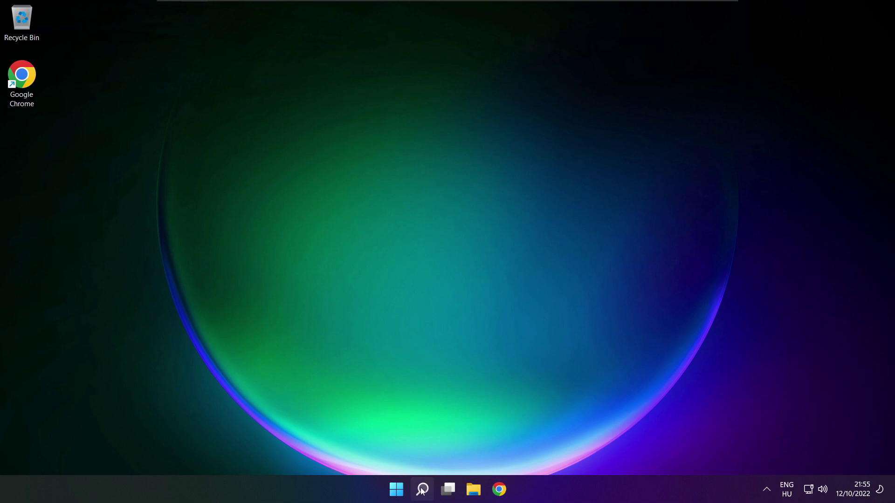
left_click(423, 489)
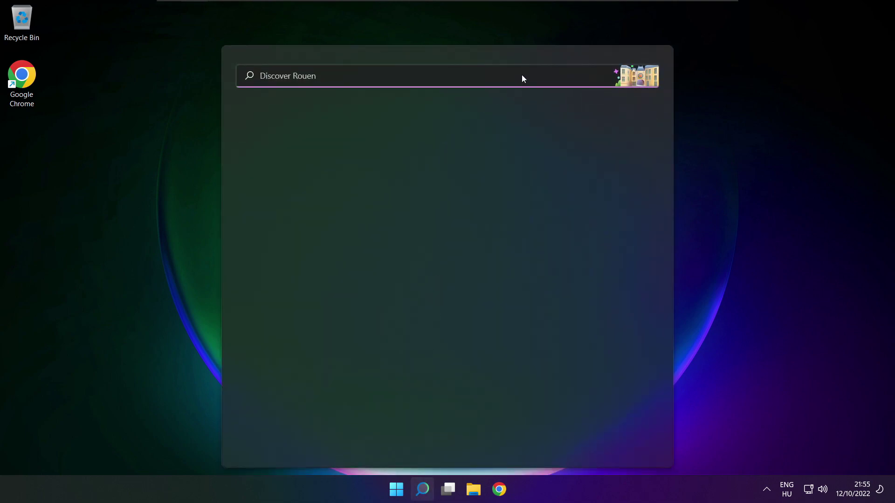
type("devi")
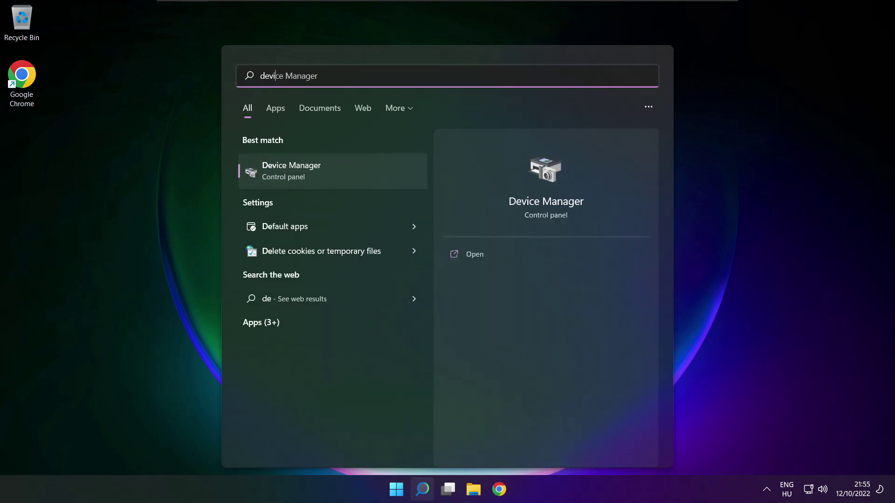
type("ce manager")
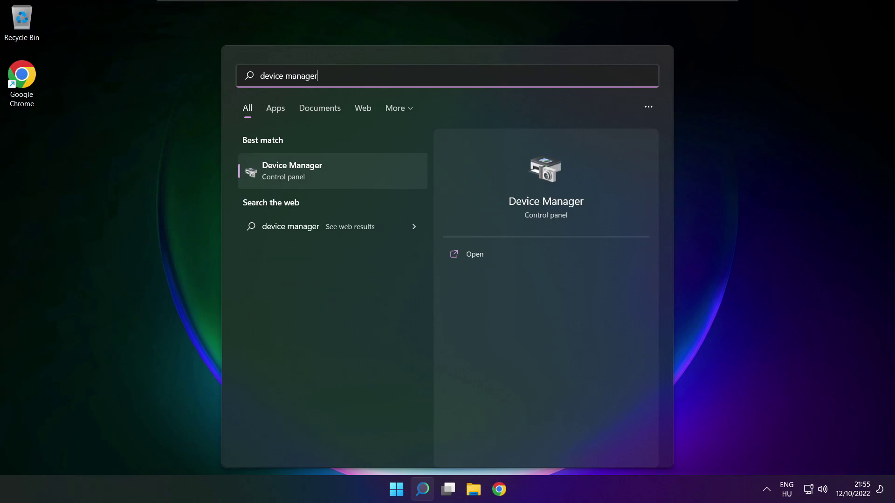
- In Device Manager, expand Sound, video and game controllers and bring up the High Definition Audio Device actions
left_click(345, 171)
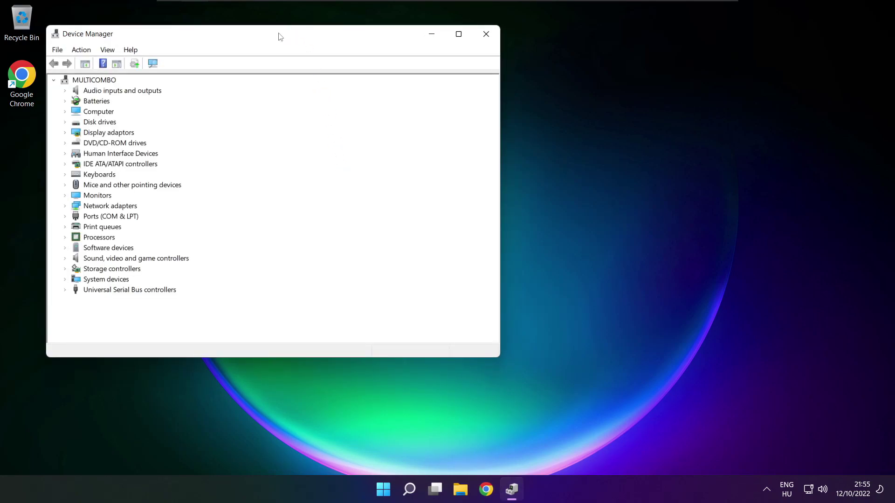
left_click_drag(280, 36, 469, 83)
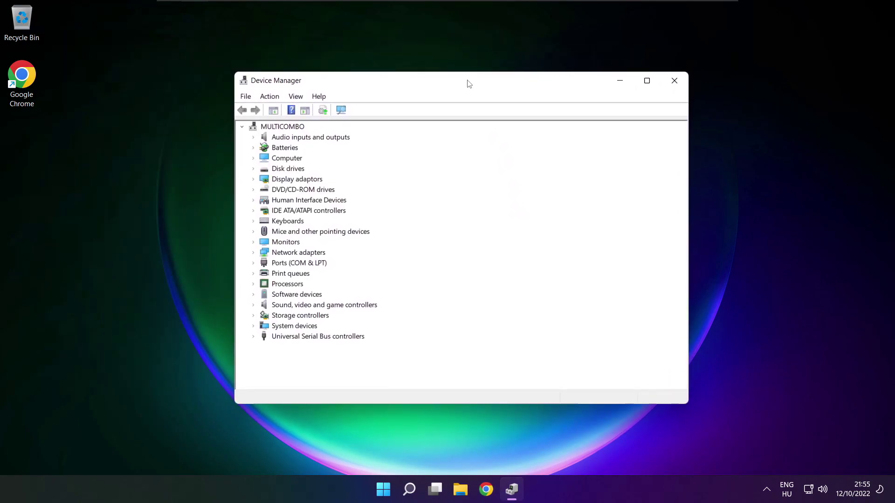
left_click(261, 308)
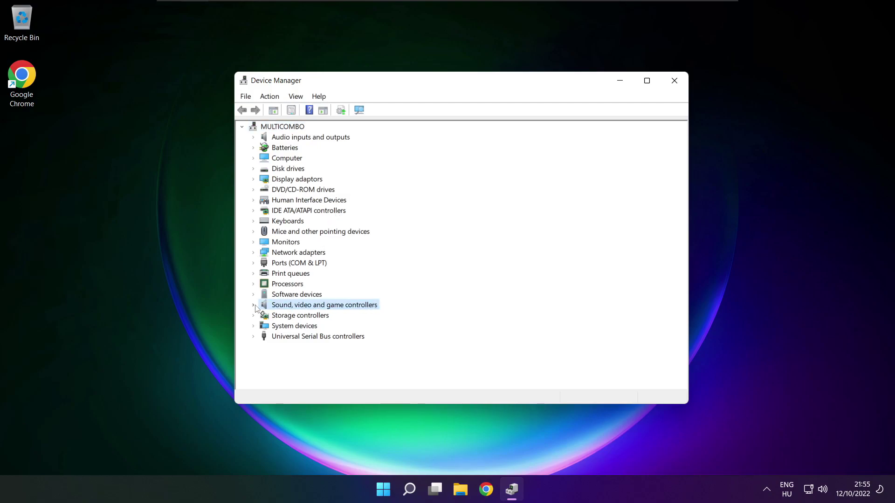
left_click(255, 306)
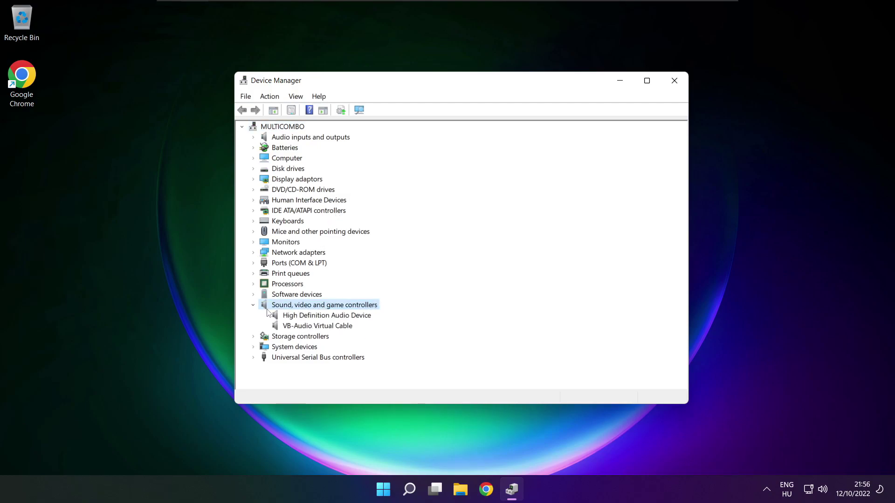
left_click(275, 317)
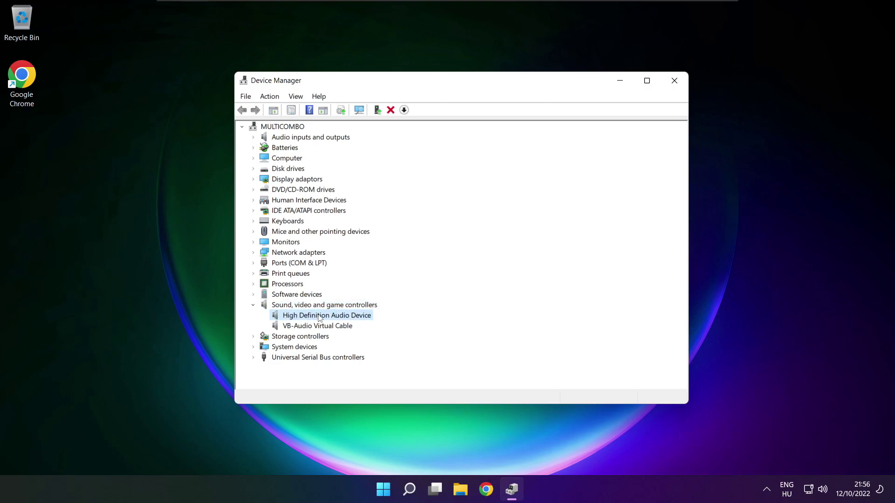
right_click(320, 316)
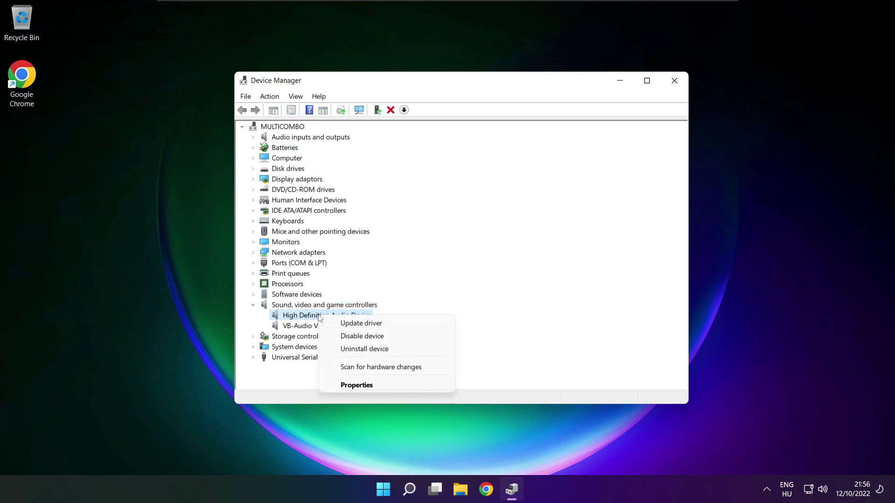
- Reinstall the High Definition Audio Device driver from the compatible drivers already on the computer
left_click(405, 326)
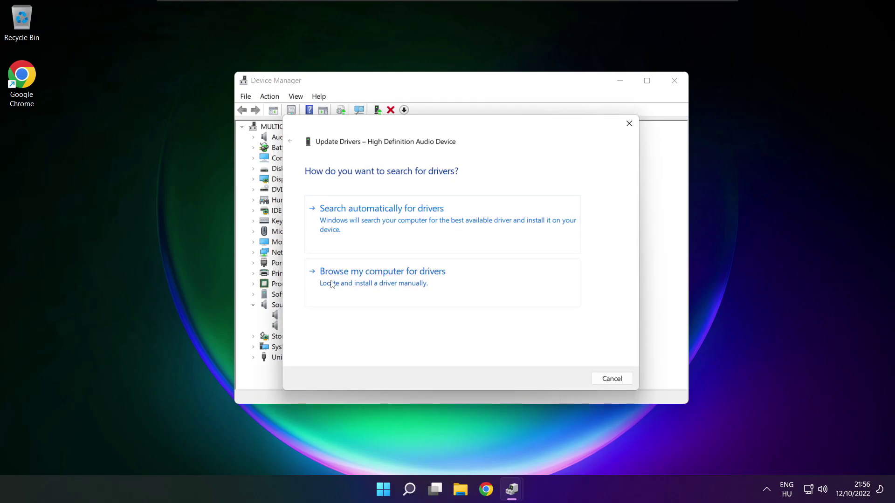
left_click(404, 283)
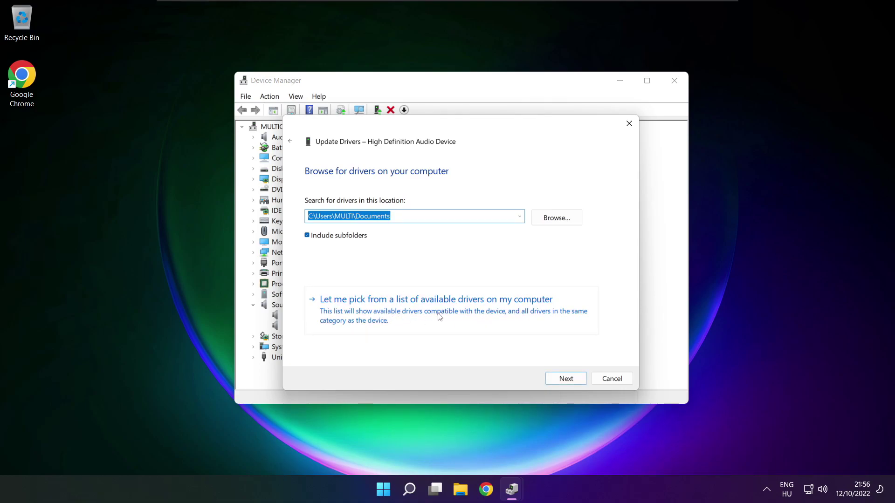
left_click(440, 317)
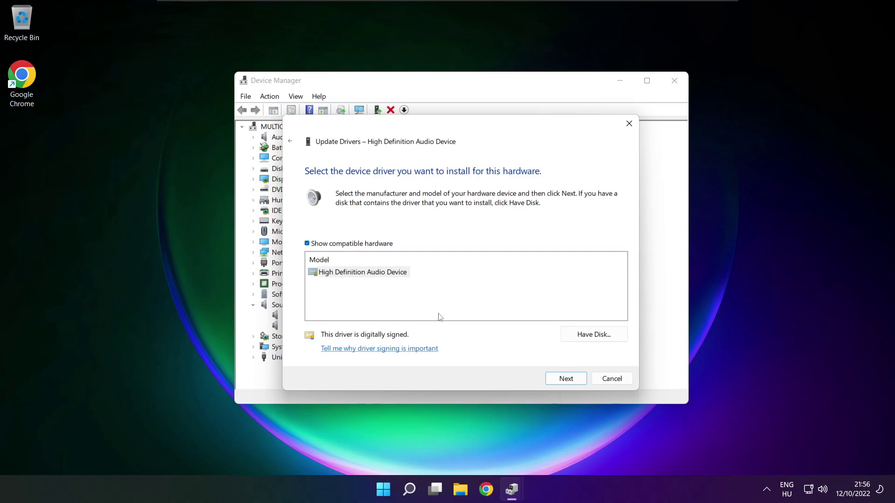
left_click(349, 276)
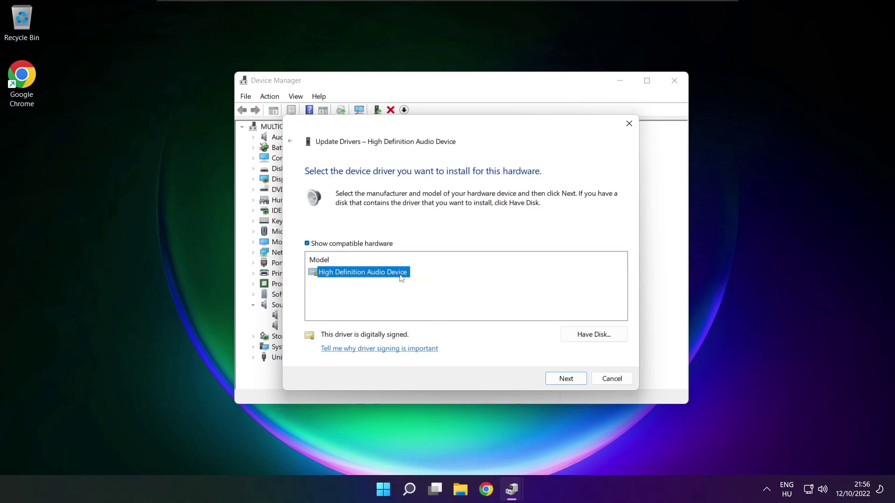
left_click(565, 379)
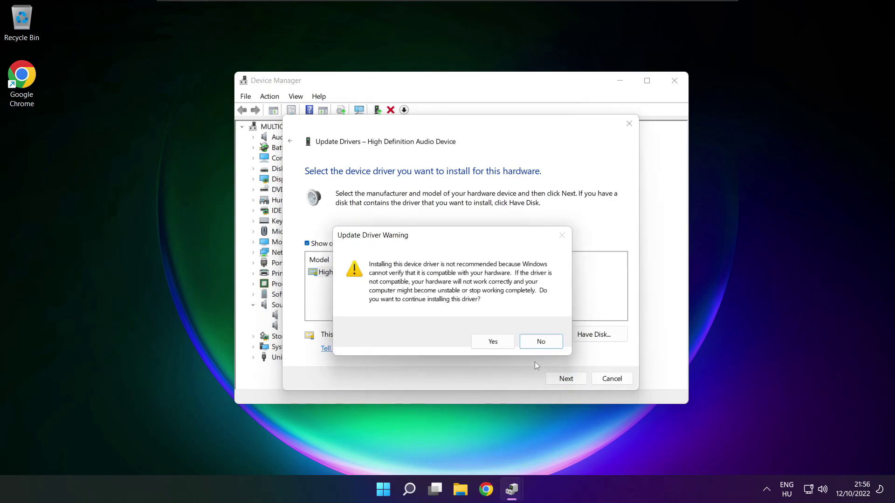
left_click(495, 343)
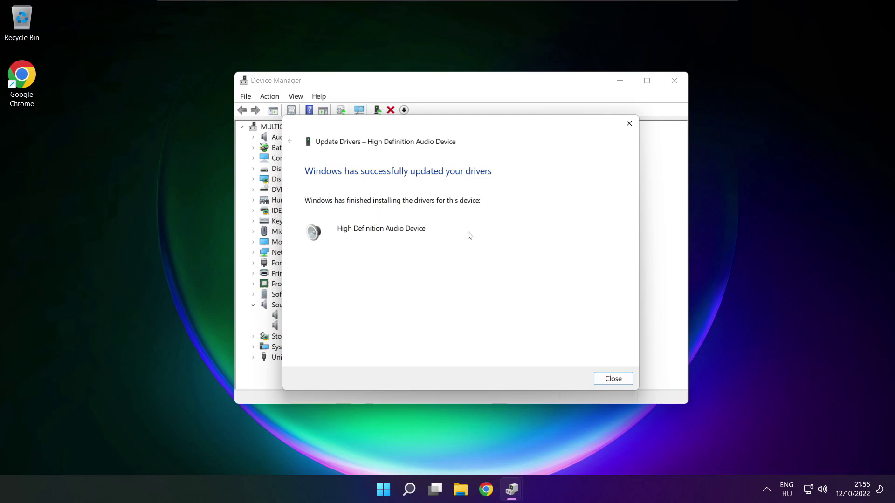
left_click(619, 381)
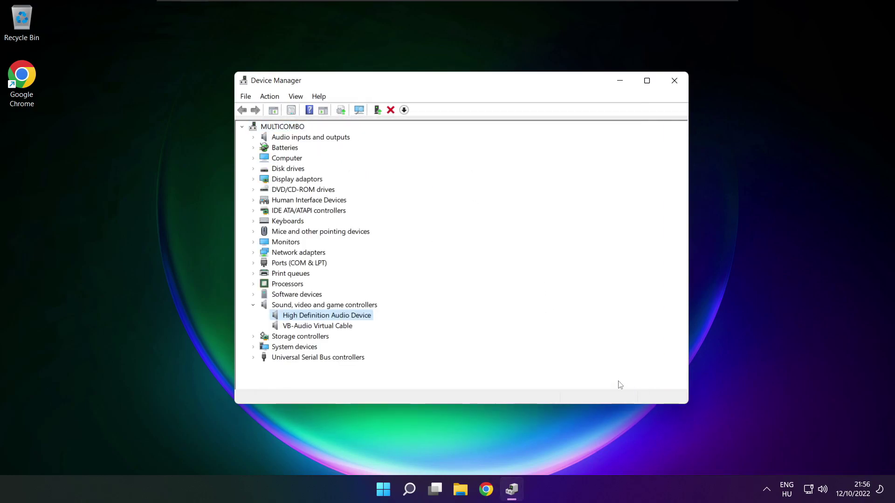
- Close Device Manager, bring up the Start power options, then reopen Sound settings from the speaker tray icon
left_click(677, 83)
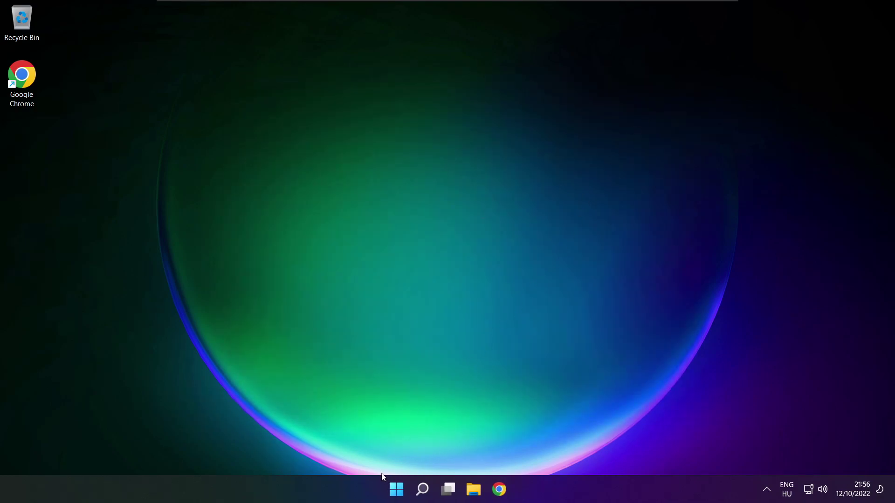
left_click(396, 489)
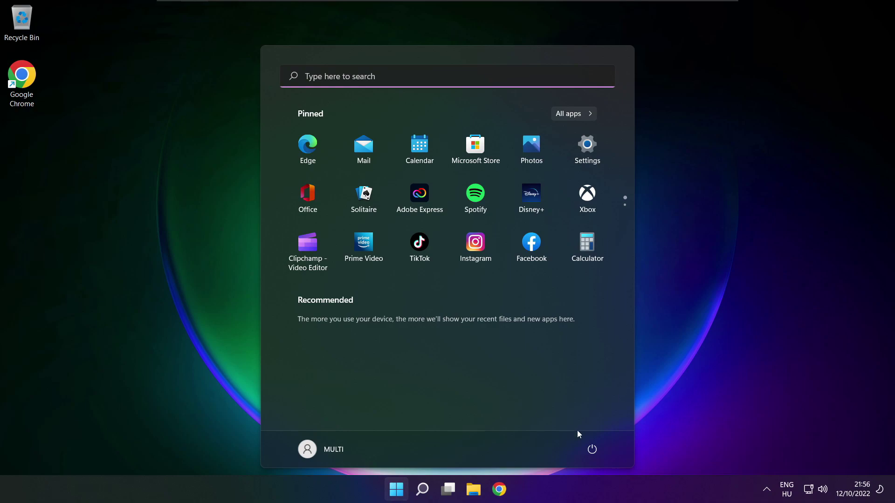
left_click(592, 449)
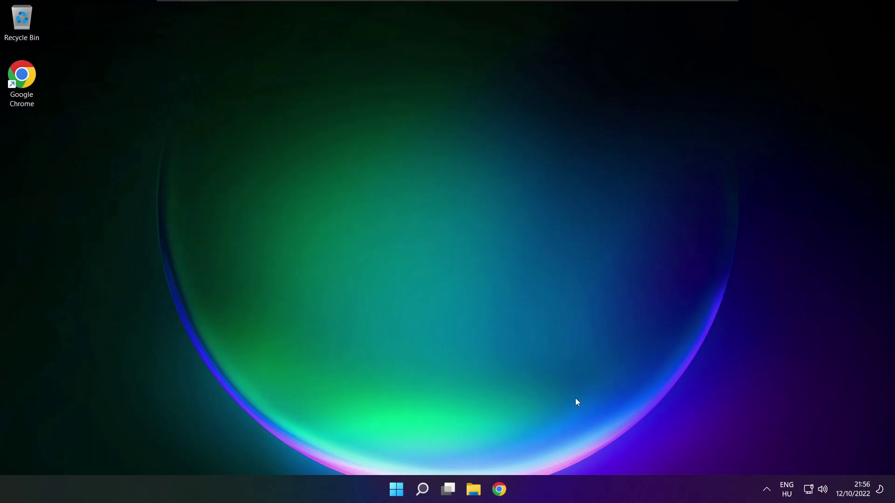
right_click(823, 492)
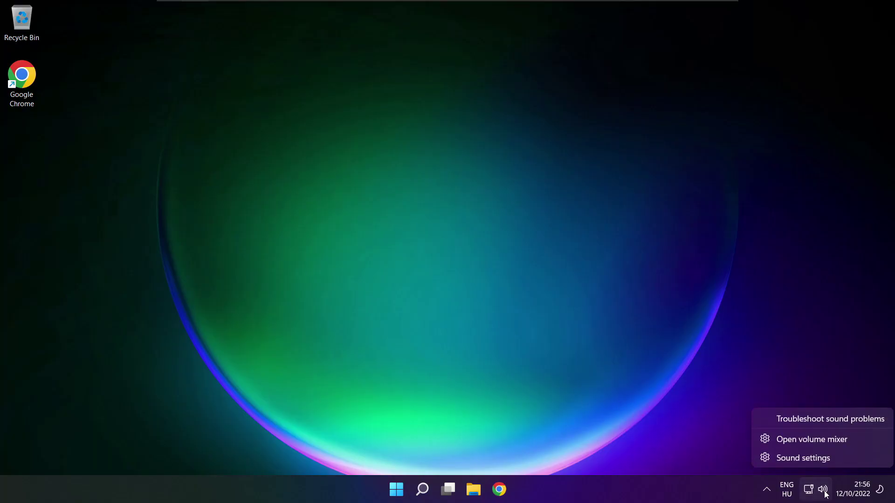
left_click(836, 458)
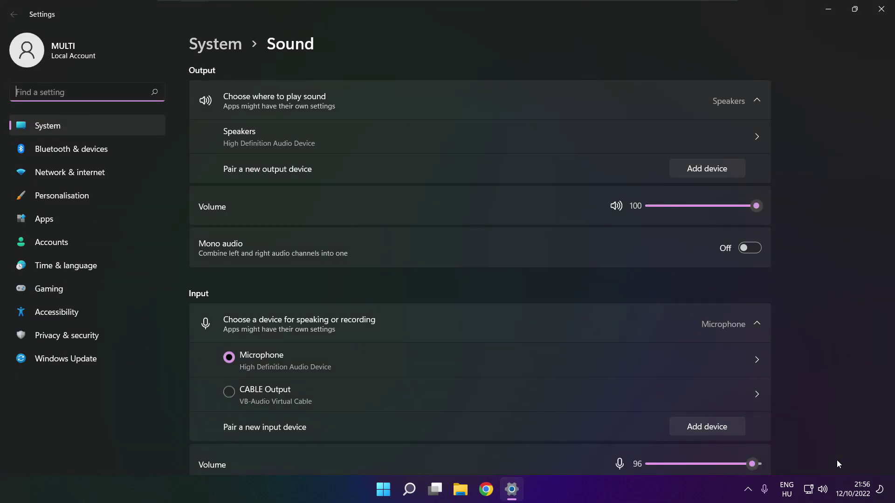
- Start the Playing Audio troubleshooter for output devices from the Sound page's Advanced section
scroll(480, 268, "down", 5)
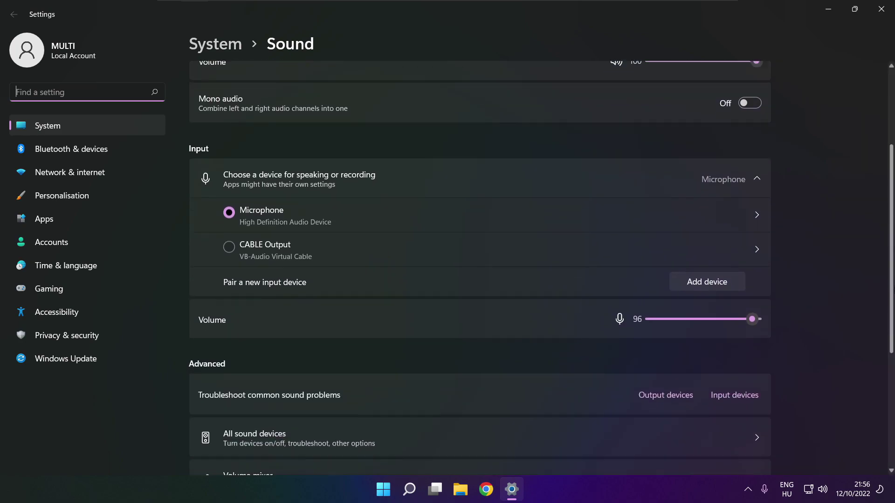
scroll(480, 268, "down", 1)
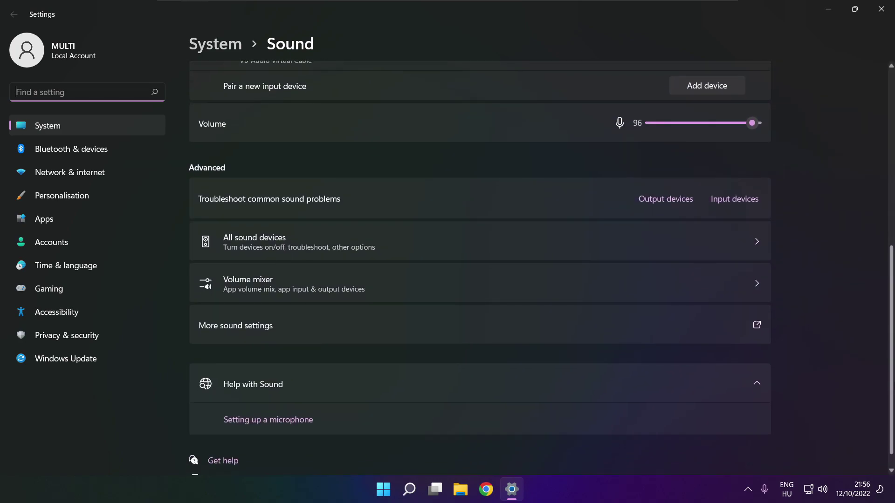
scroll(480, 270, "down", 1)
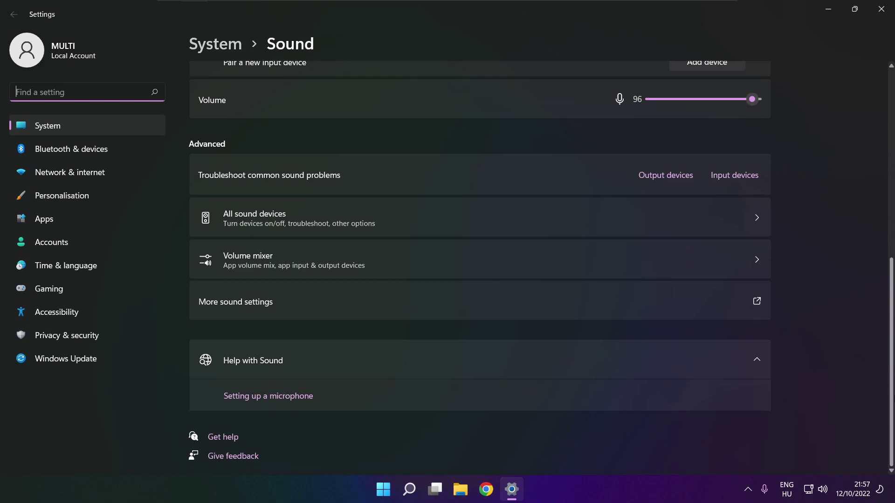
left_click(670, 180)
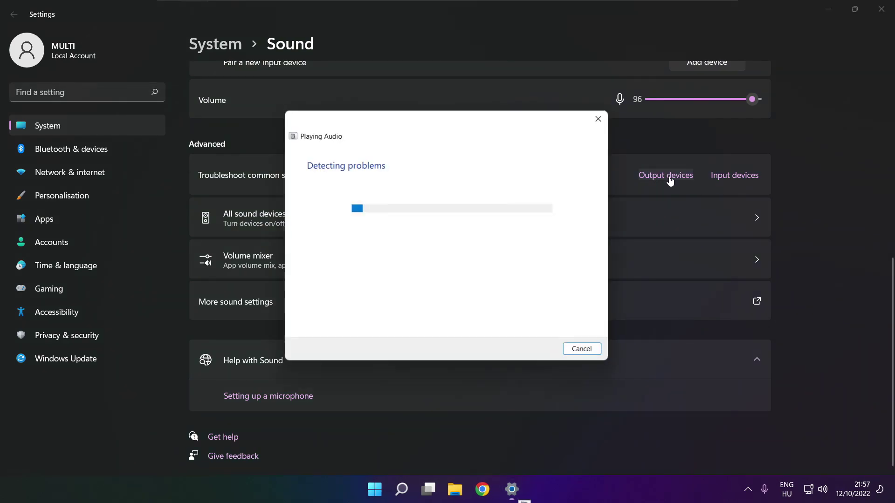